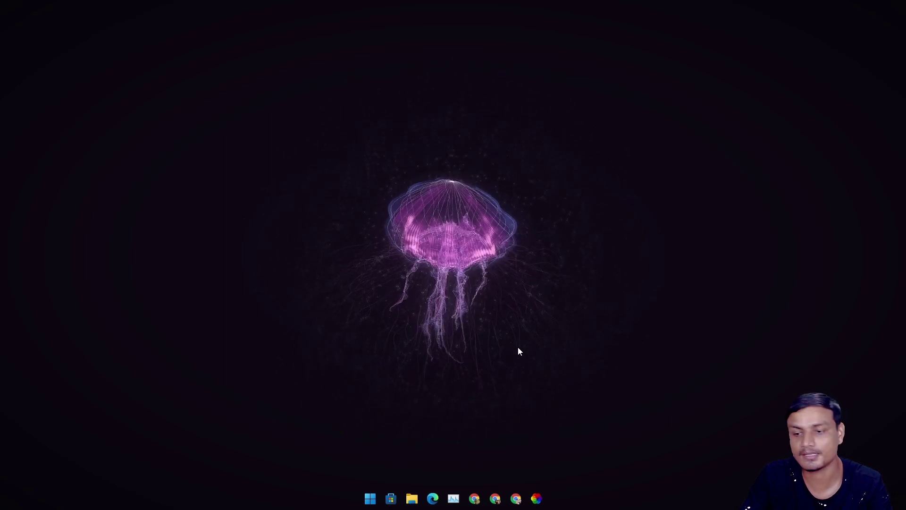
Set the Microsoft Store aside and bring up Lively Wallpaper's wallpaper library
left_click(396, 497)
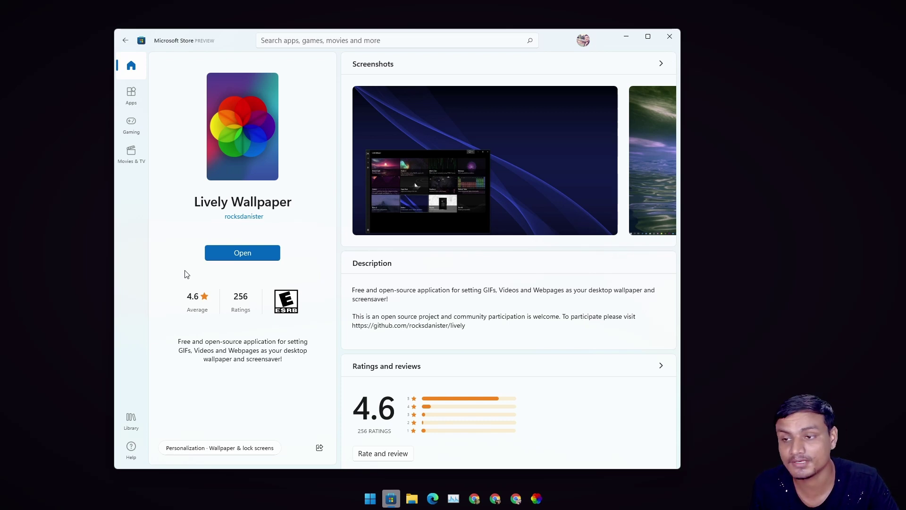
left_click(625, 36)
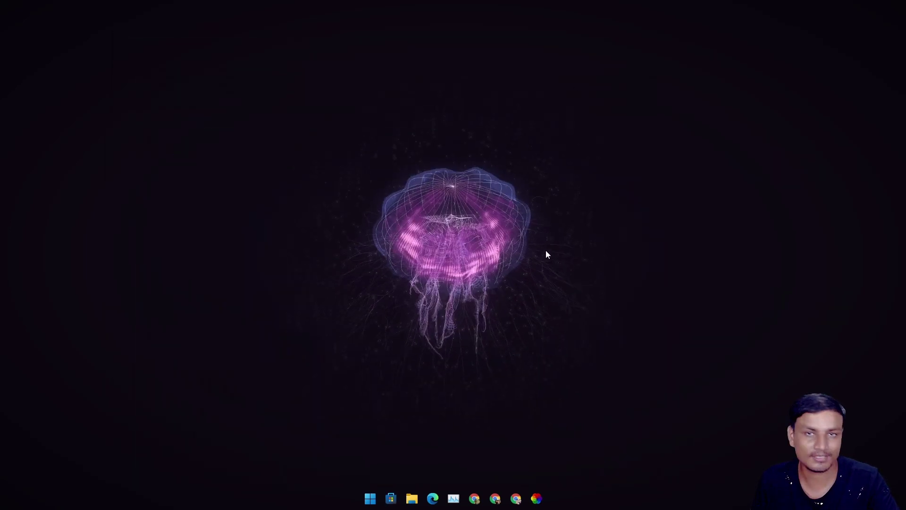
left_click(536, 498)
left_click(152, 87)
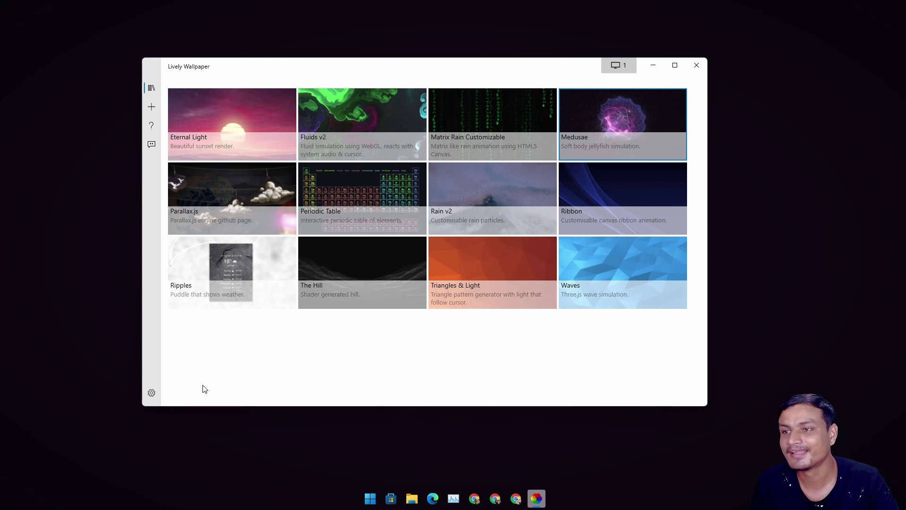
In Lively's System settings, turn the Taskbar Theme off
left_click(152, 393)
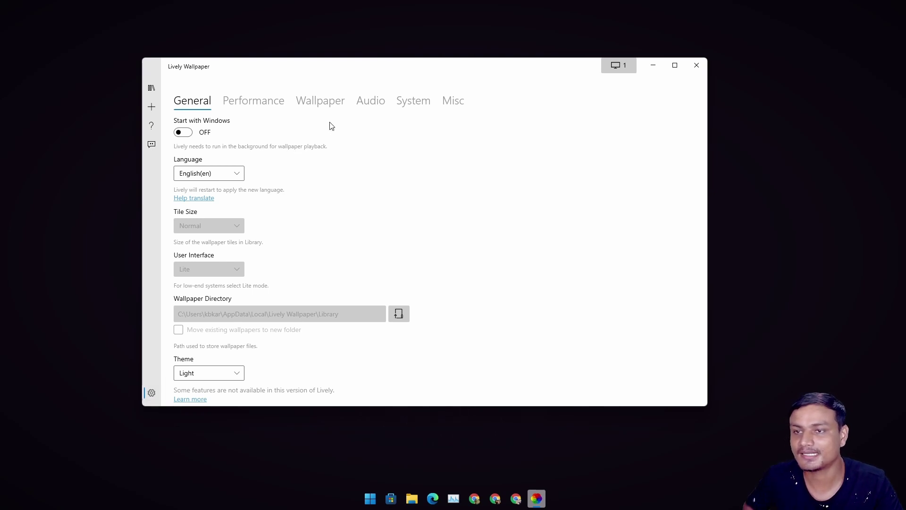
left_click(409, 101)
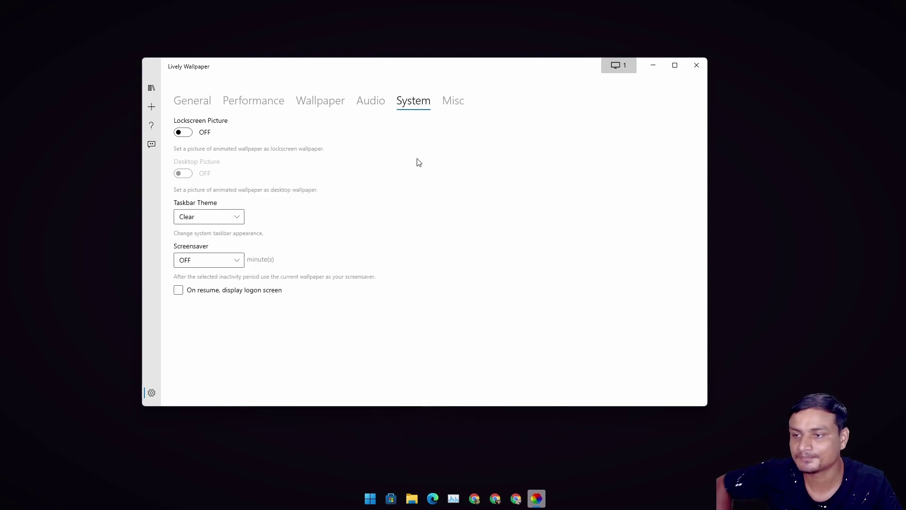
left_click(239, 217)
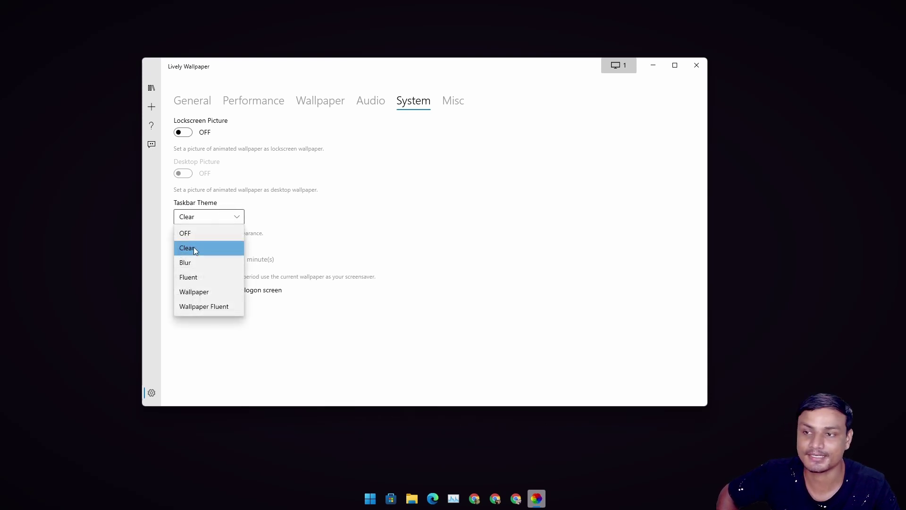
left_click(218, 236)
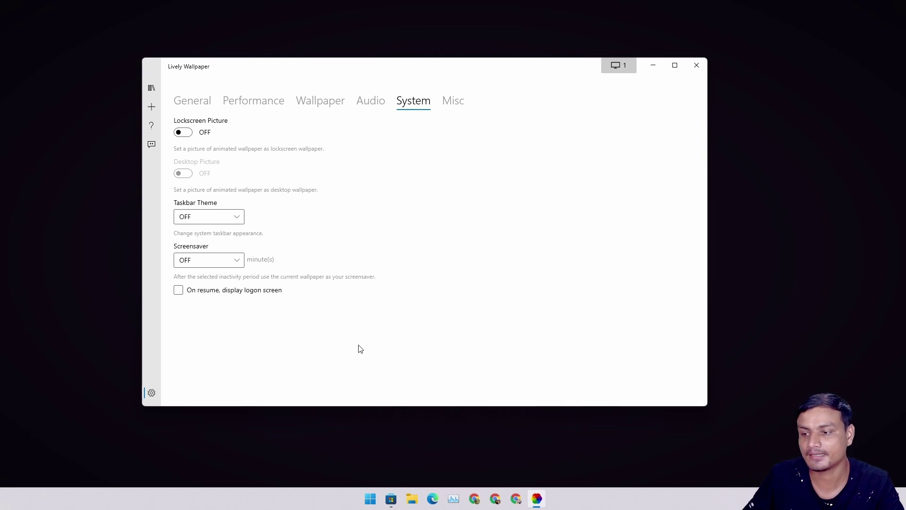
Try the Clear and Blur taskbar themes, settle on Wallpaper Fluent, and return to the library
left_click(238, 217)
left_click(209, 251)
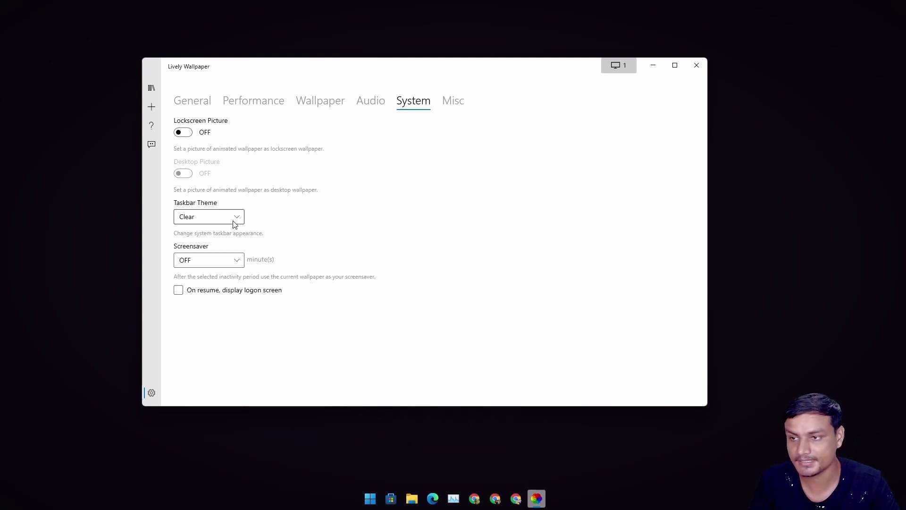
left_click(233, 220)
left_click(210, 263)
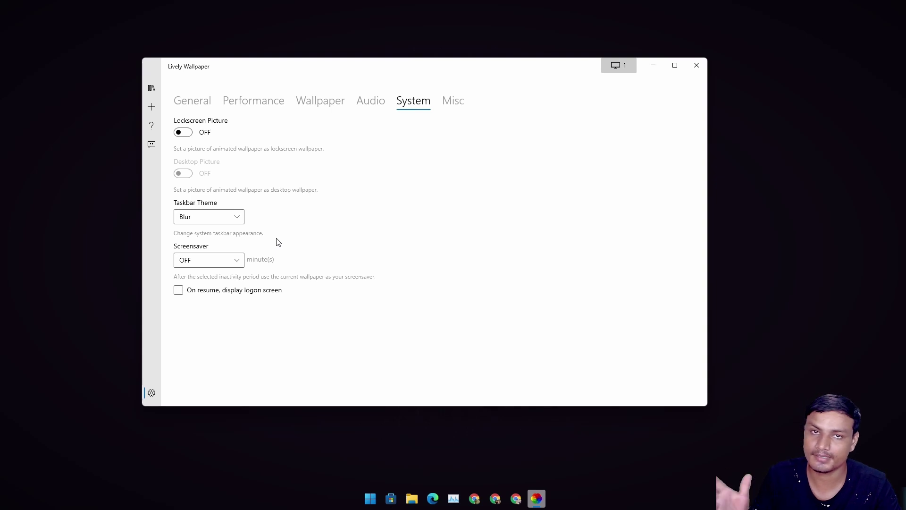
key("Down")
key("Down")
key("Down")
left_click(151, 88)
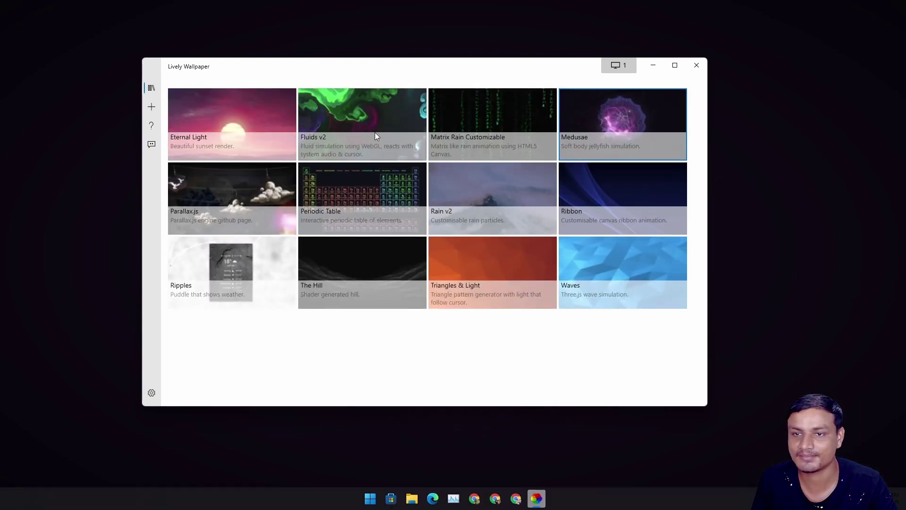
Apply the Waves wallpaper and open Lively's System settings
left_click(601, 254)
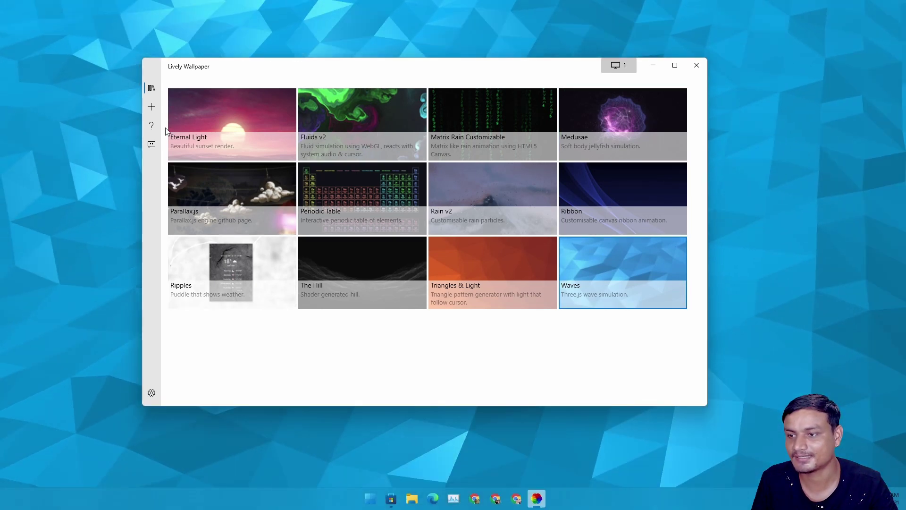
left_click(151, 392)
left_click(371, 101)
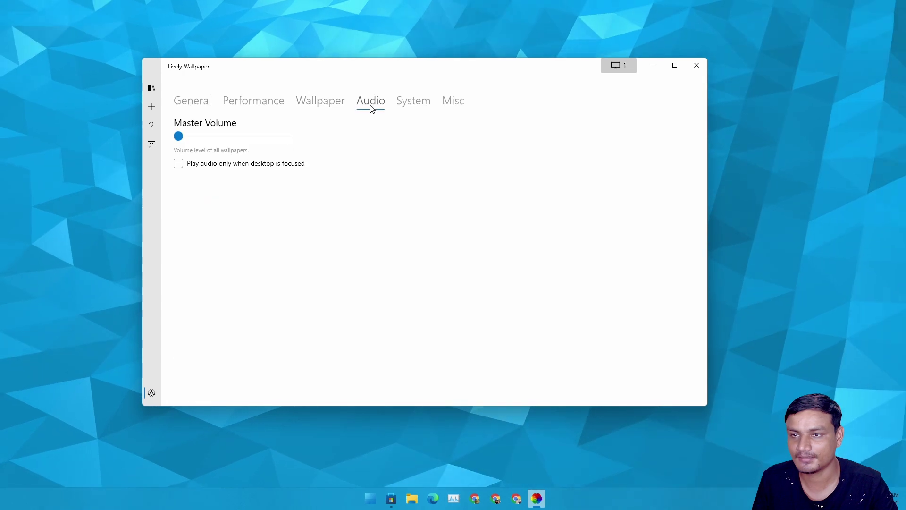
left_click(418, 105)
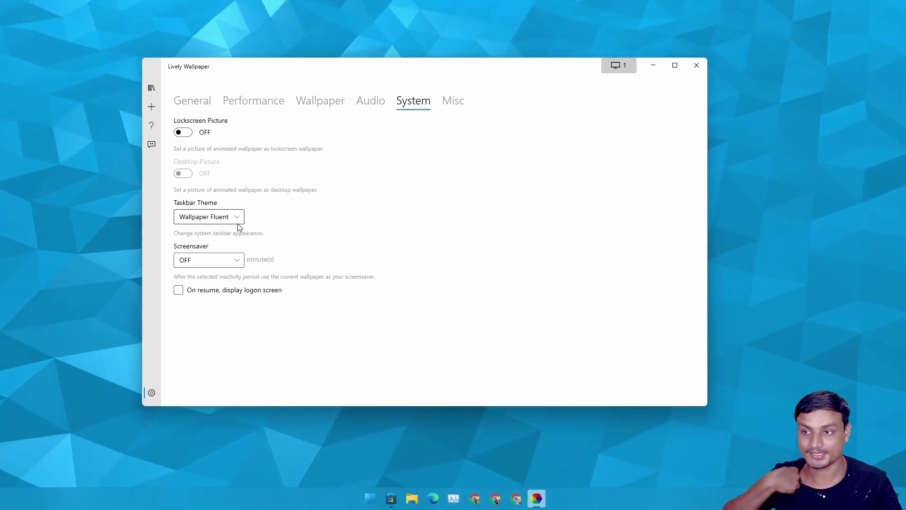
Cycle the Taskbar Theme through Clear, Blur, Fluent and Wallpaper
left_click(238, 218)
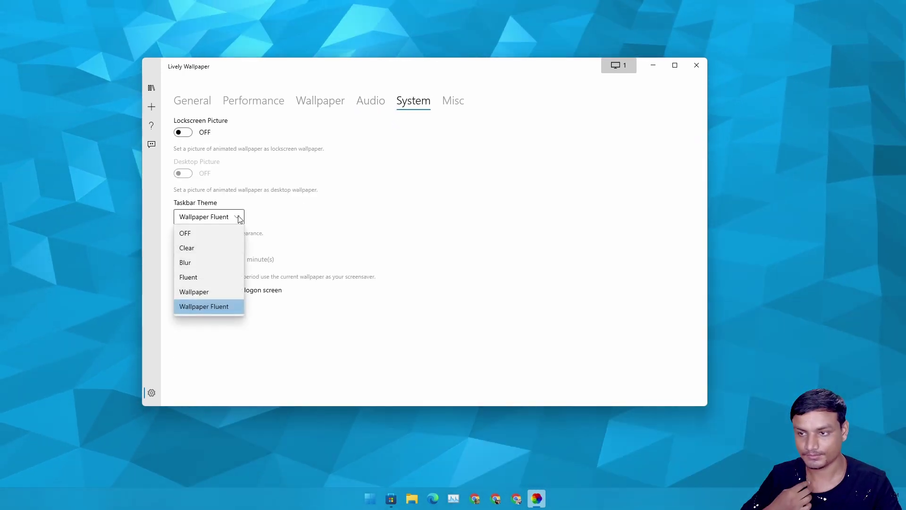
left_click(214, 245)
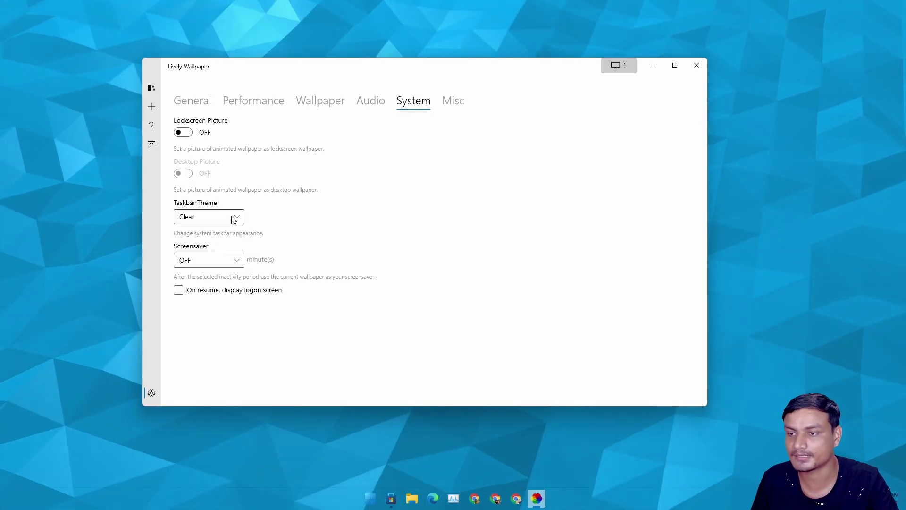
left_click(233, 218)
left_click(220, 262)
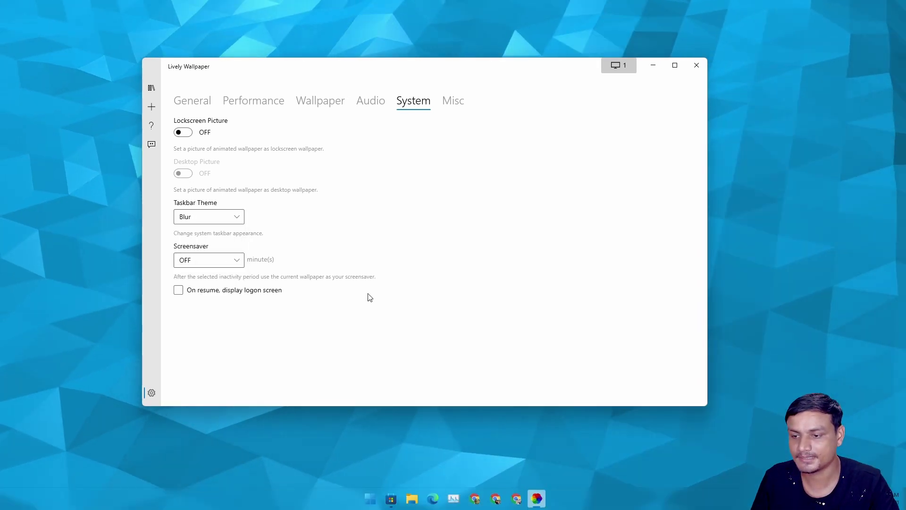
left_click(231, 217)
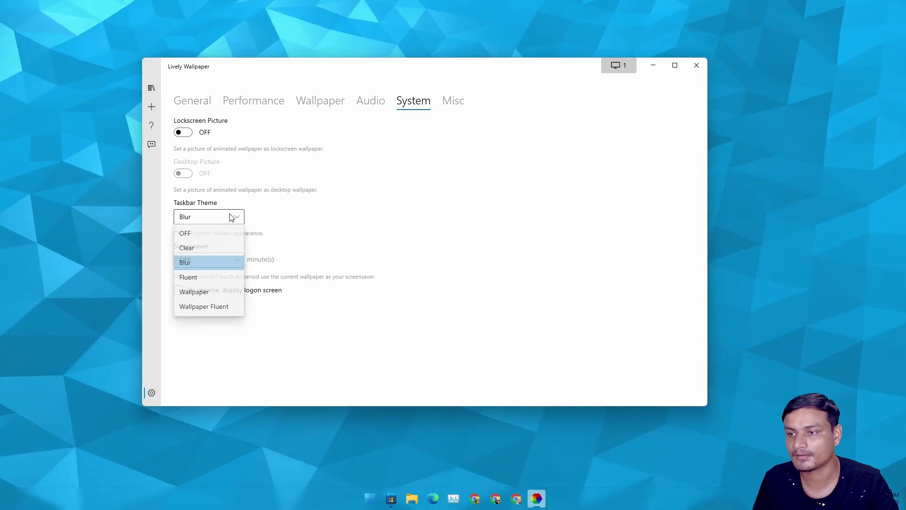
left_click(211, 278)
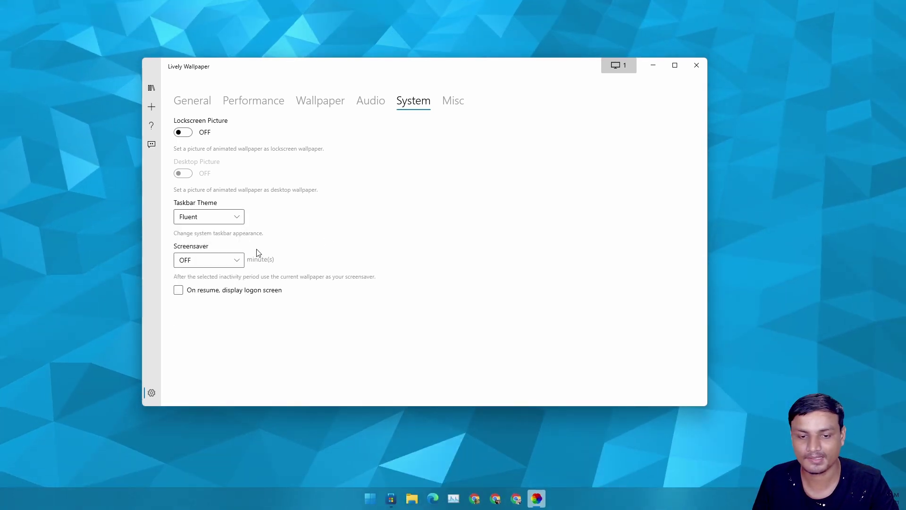
left_click(238, 221)
left_click(215, 291)
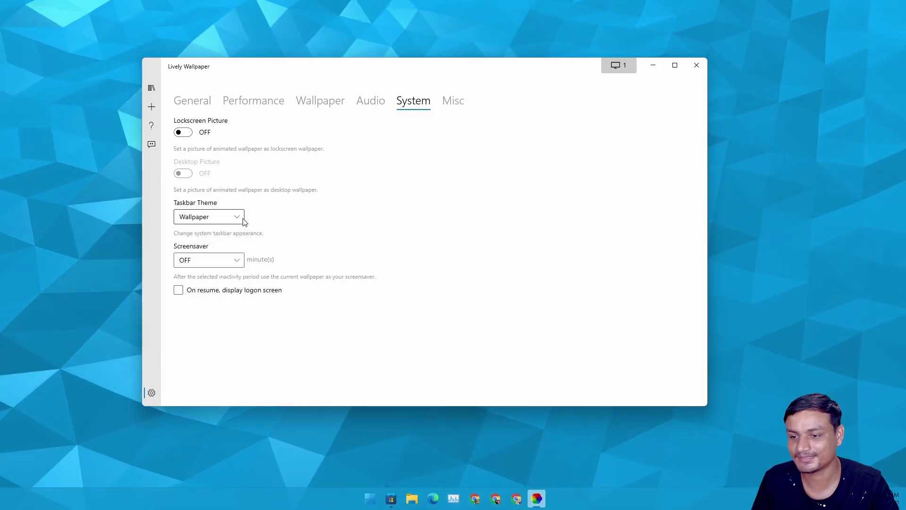
Try Fluent and Wallpaper Fluent again, then set the Taskbar Theme to Clear
left_click(243, 220)
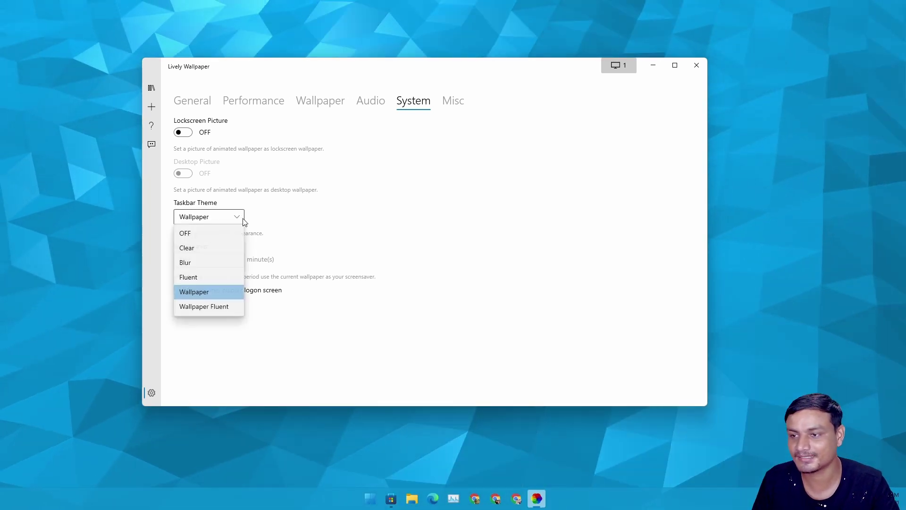
left_click(215, 279)
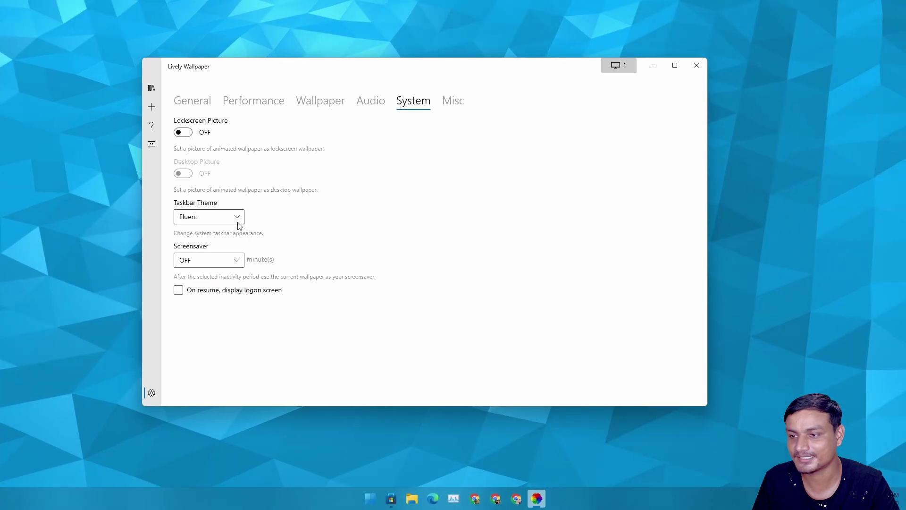
left_click(239, 222)
left_click(216, 305)
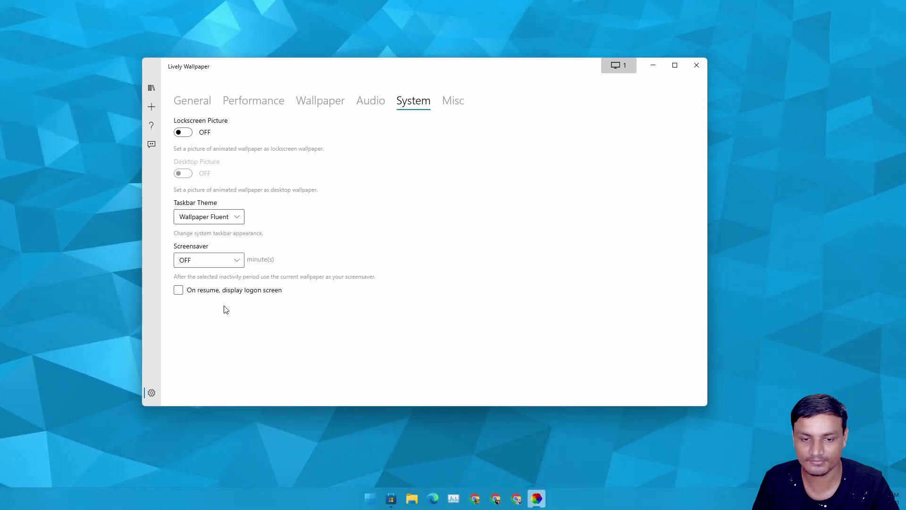
left_click(237, 216)
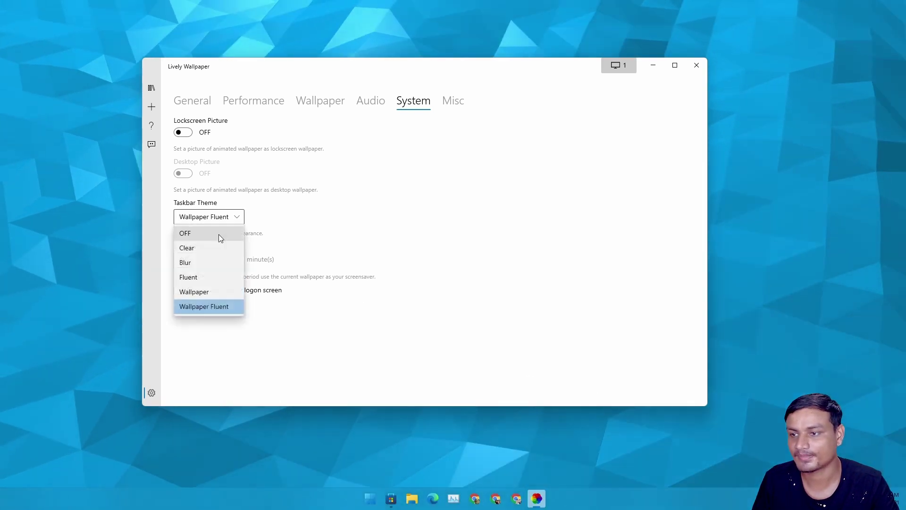
left_click(207, 249)
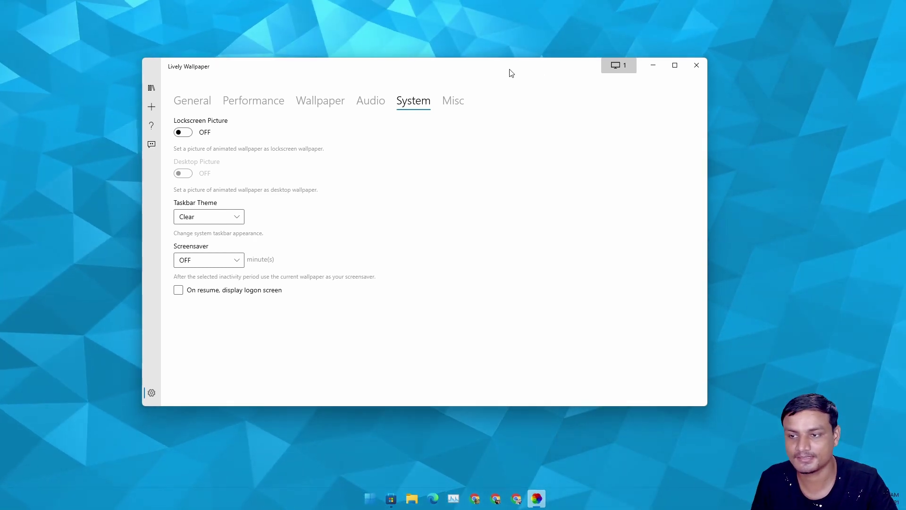
Drag the Lively window over the taskbar and back up to check its transparency
left_click_drag(509, 72, 546, 175)
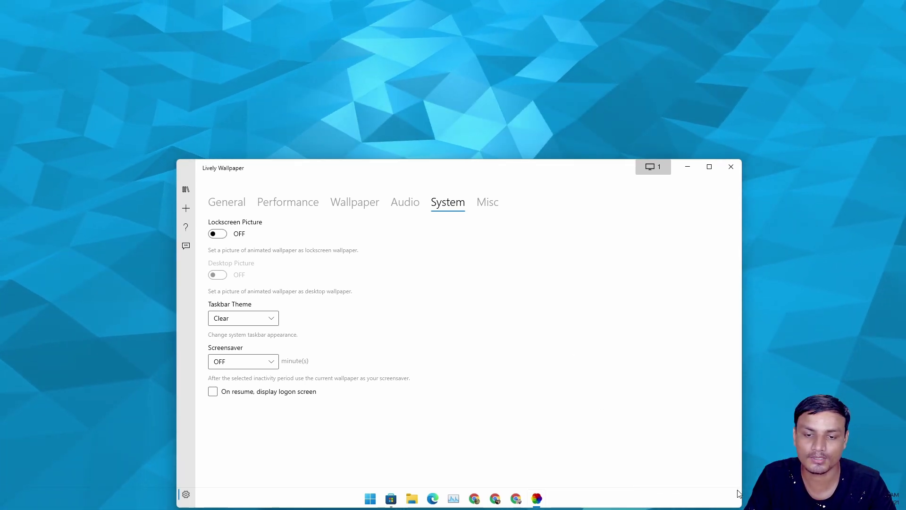
left_click_drag(555, 172, 674, 214)
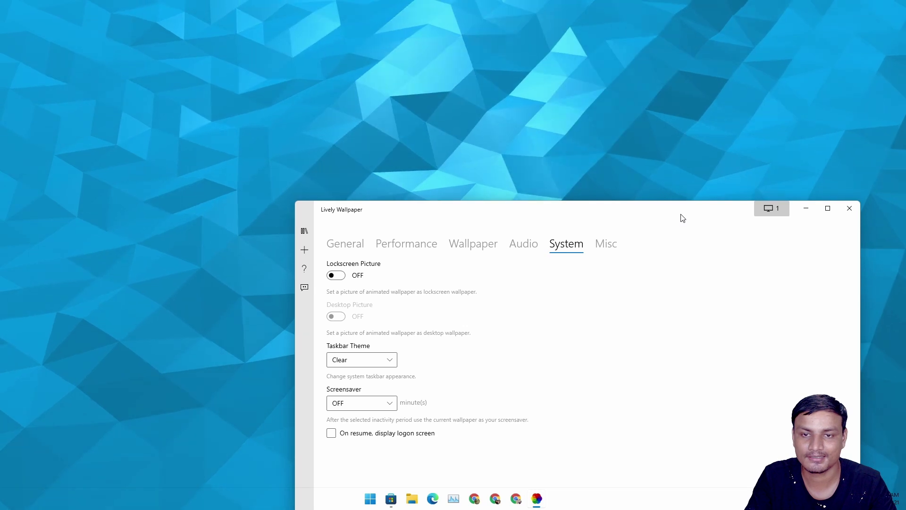
left_click_drag(670, 212, 698, 219)
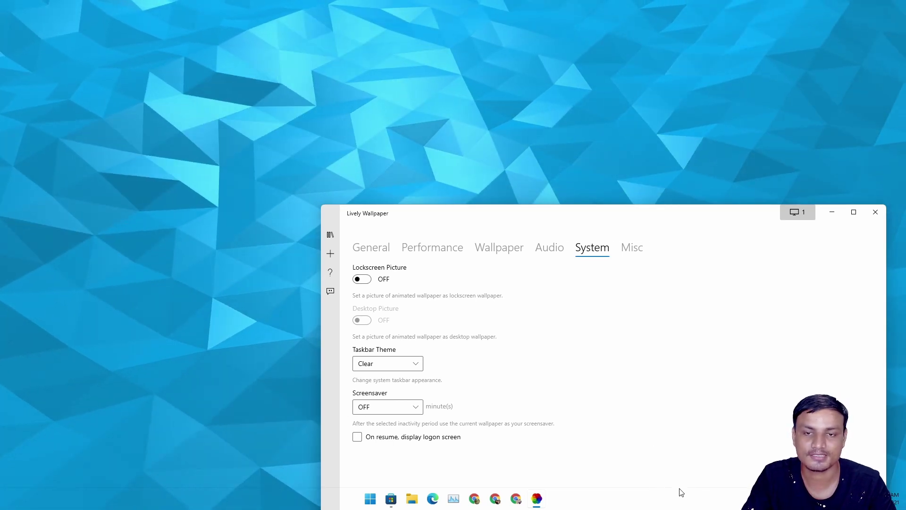
left_click_drag(656, 217, 523, 85)
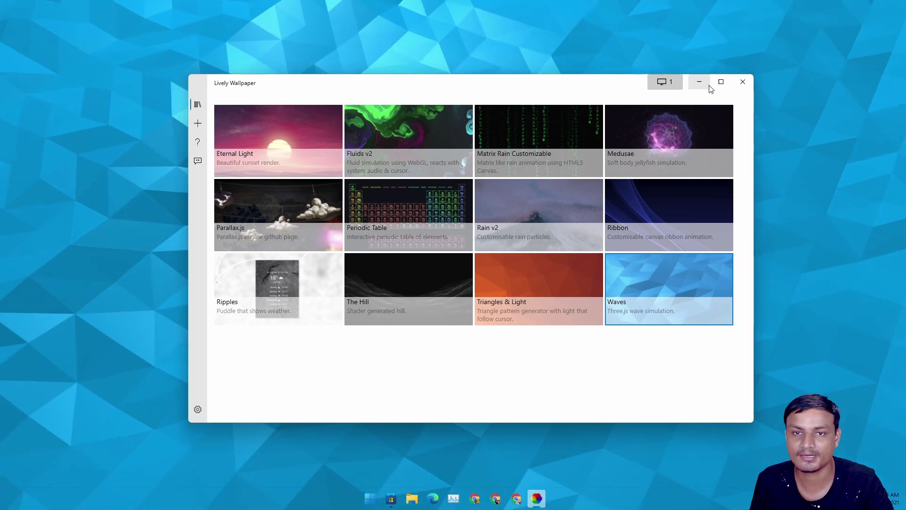
Close Lively's window and exit Lively from its tray icon, restoring the lake wallpaper
left_click(738, 84)
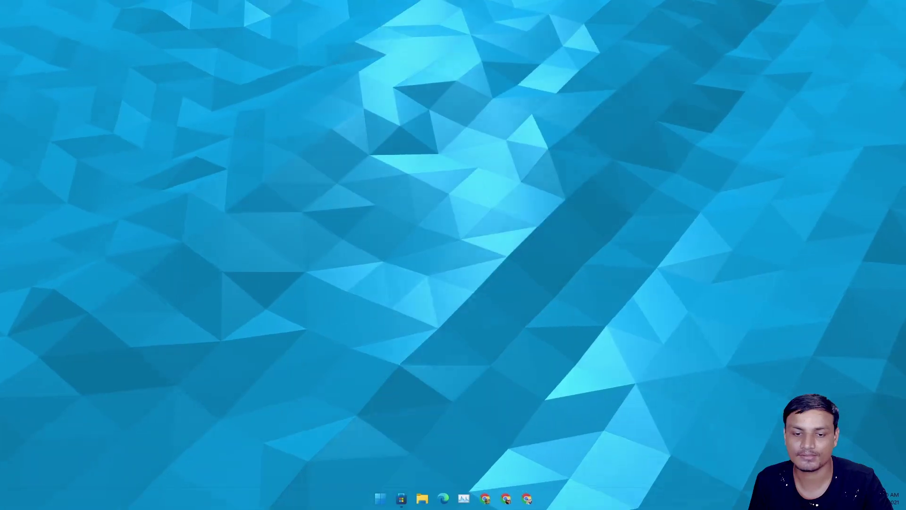
right_click(797, 473)
left_click(746, 395)
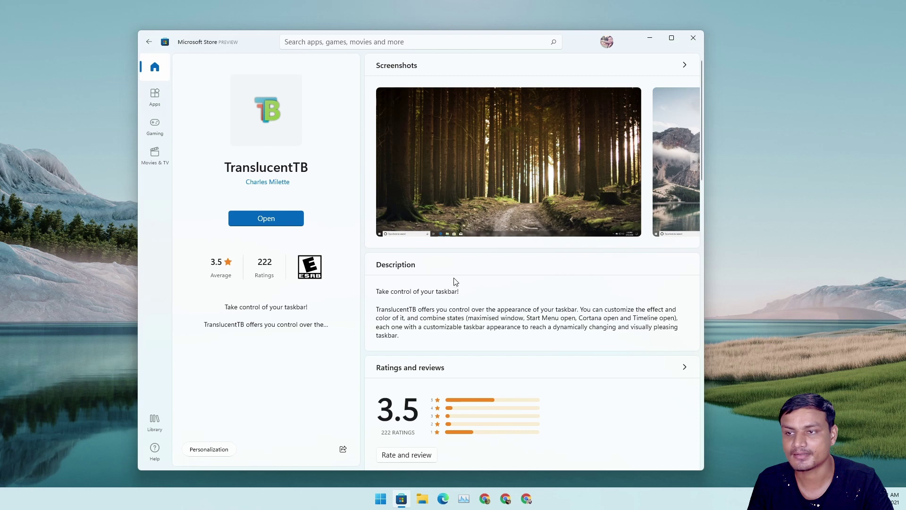
Launch TranslucentTB from its Store page, then close Microsoft Store
scroll(456, 282, "down", 3)
scroll(455, 280, "up", 3)
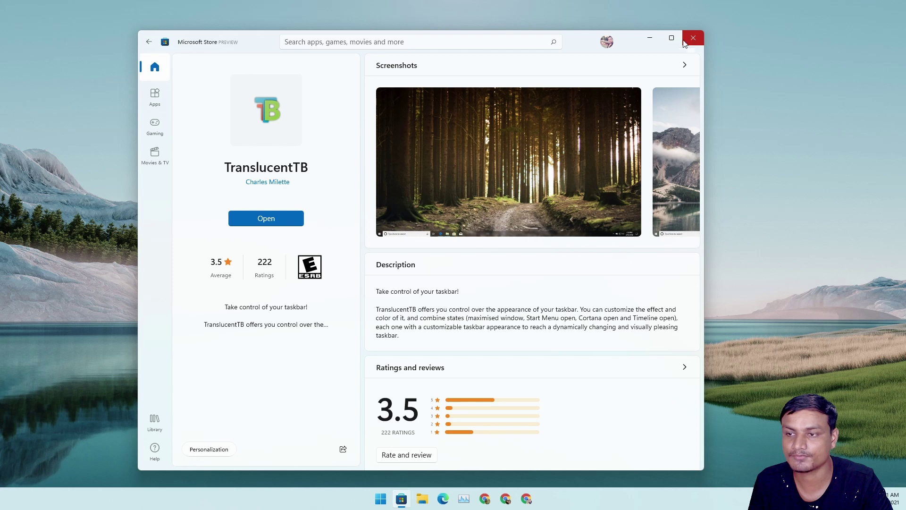
left_click(272, 218)
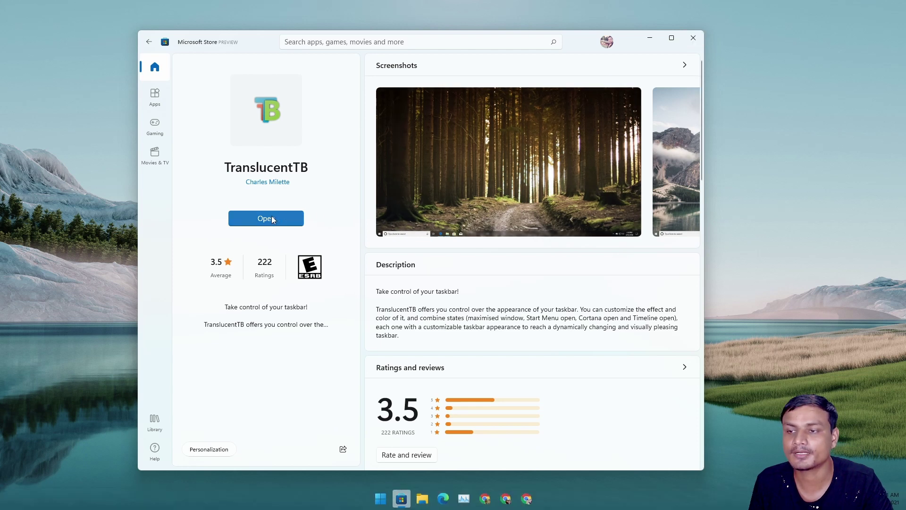
left_click(693, 42)
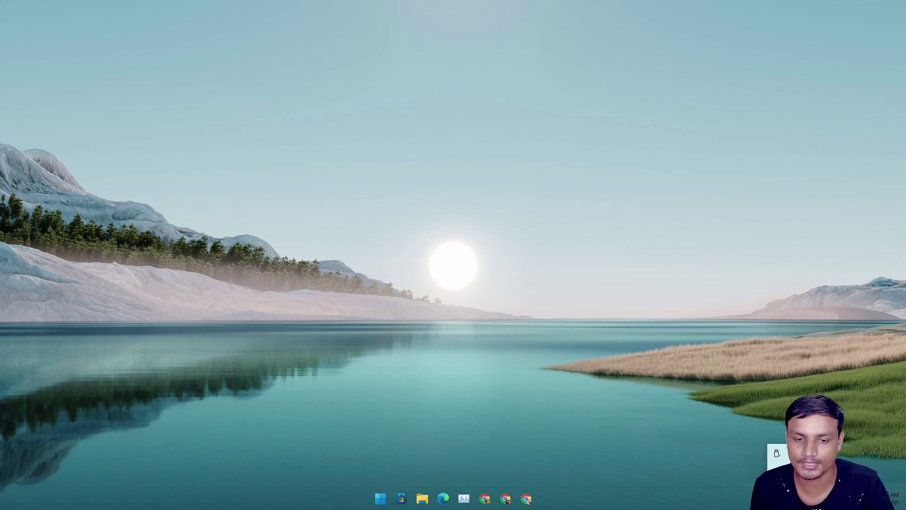
Review TranslucentTB's Desktop taskbar appearance options, such as Clear and Acrylic, from its tray menu
right_click(795, 453)
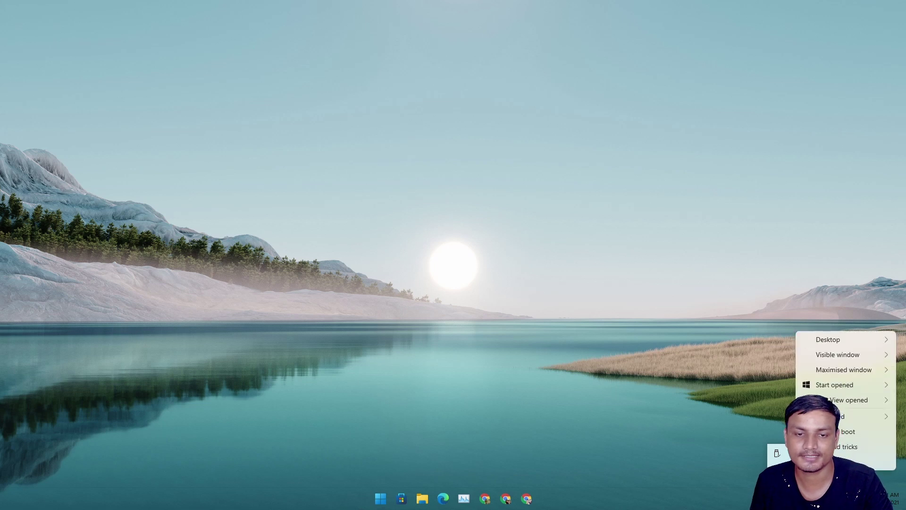
key("Escape")
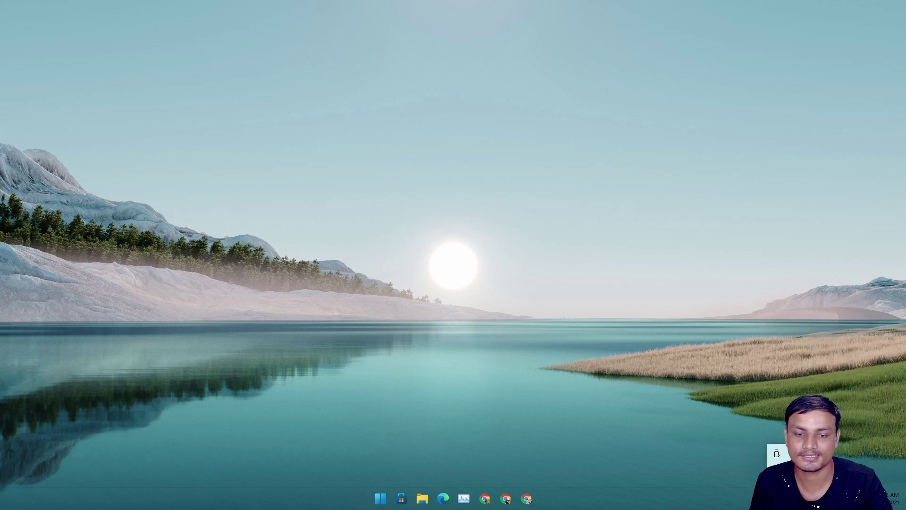
right_click(776, 453)
mouse_move(815, 346)
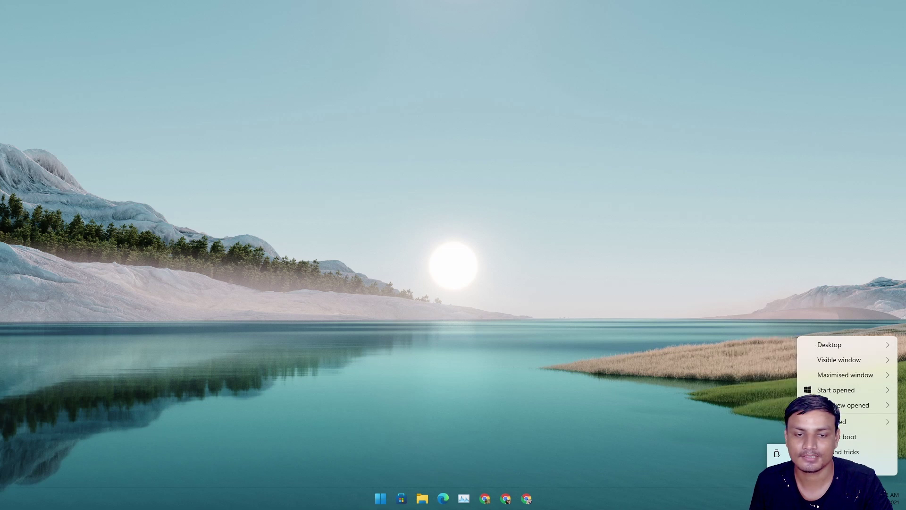
left_click(728, 506)
right_click(776, 453)
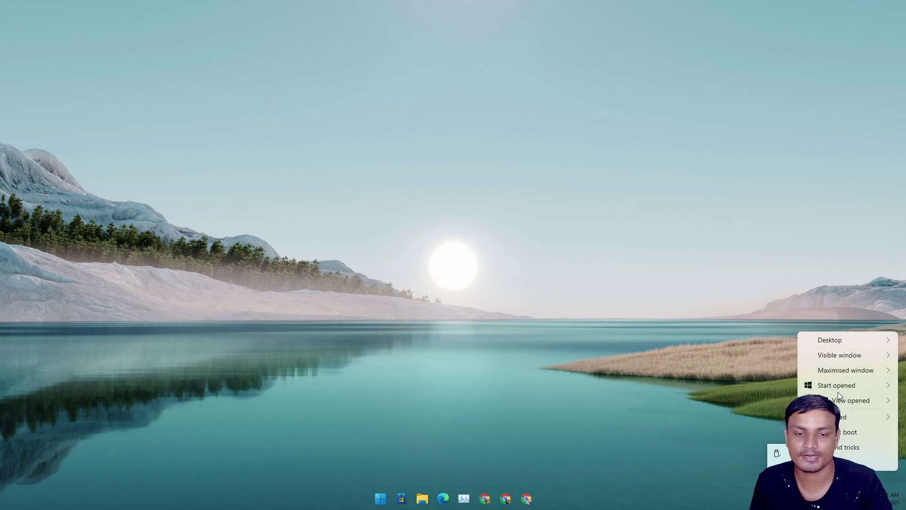
mouse_move(855, 341)
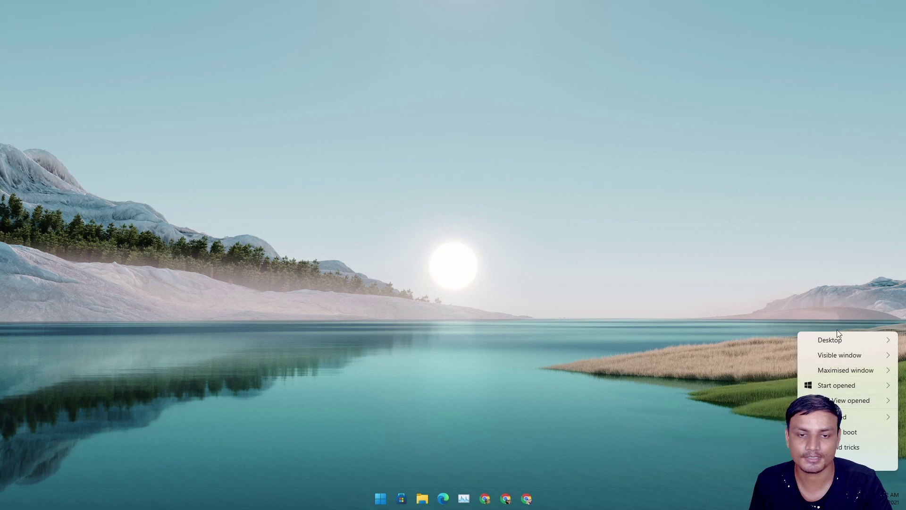
key("Escape")
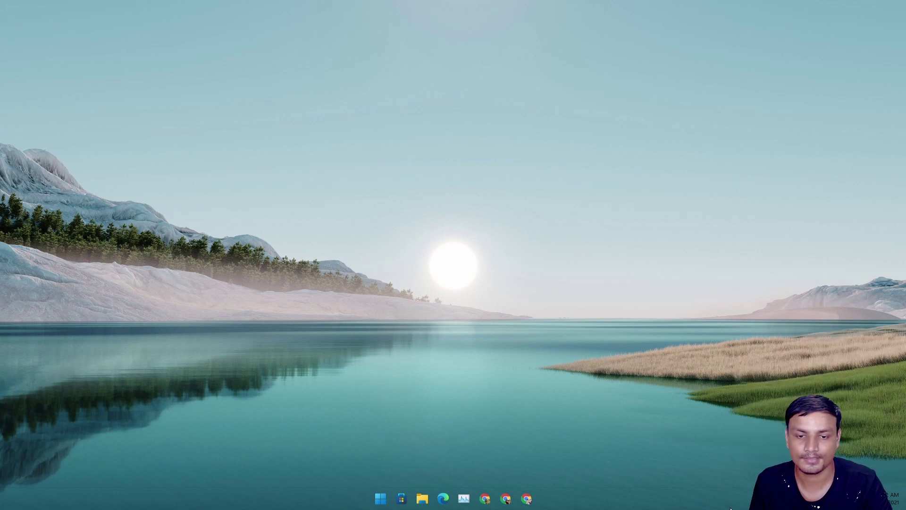
Open File Explorer with Win+E and drag it down to overlap the clear taskbar
key("super+e")
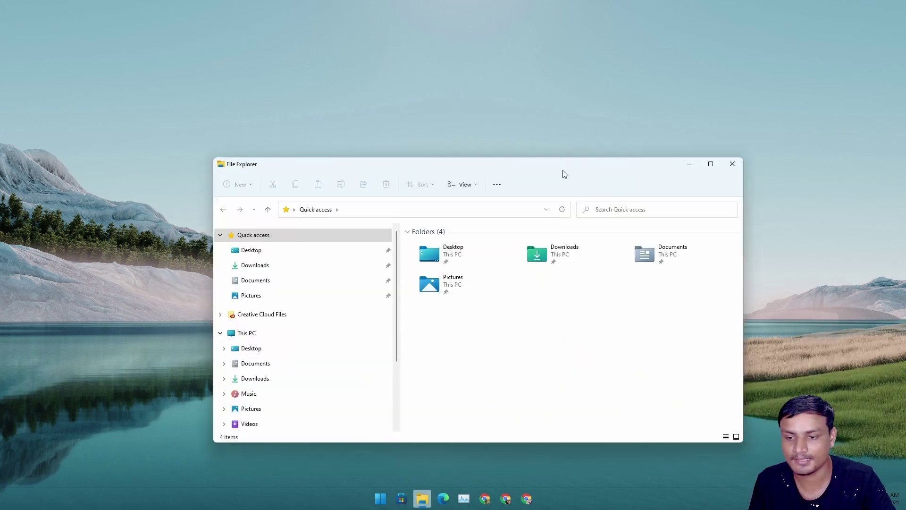
left_click_drag(564, 174, 571, 243)
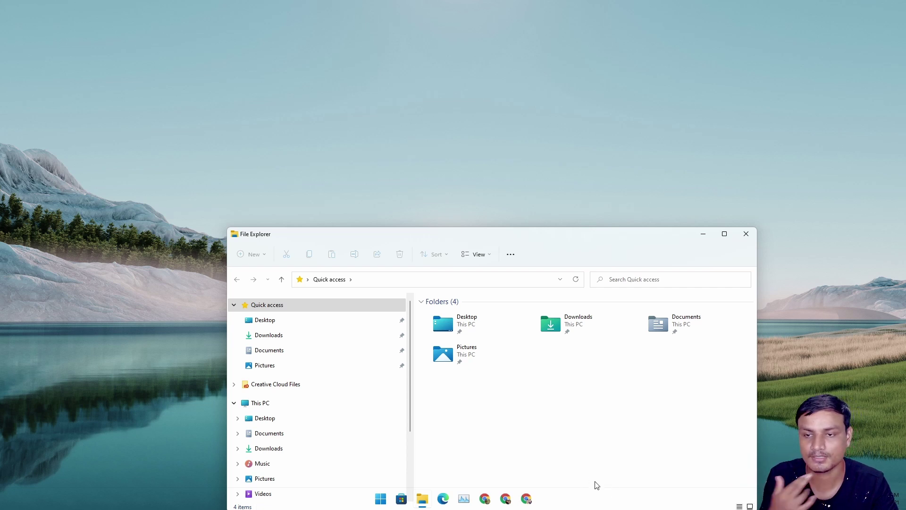
left_click_drag(581, 240, 588, 28)
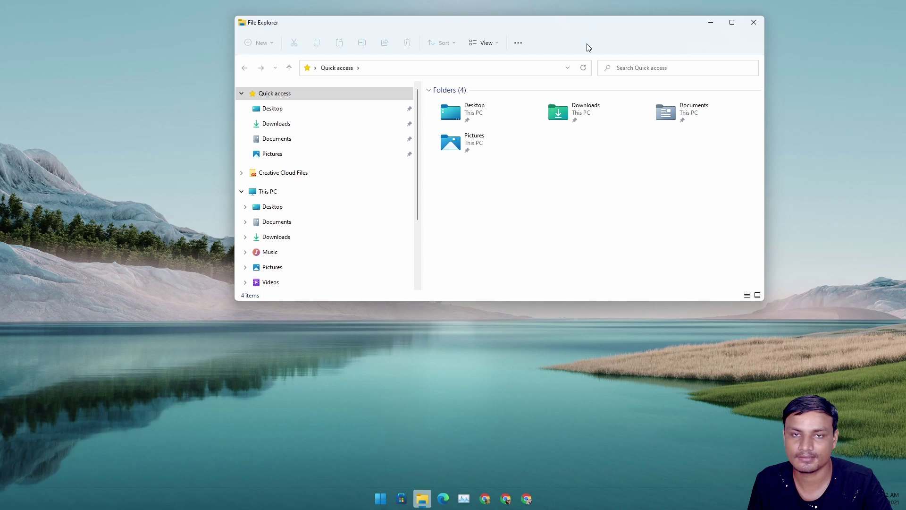
left_click(711, 28)
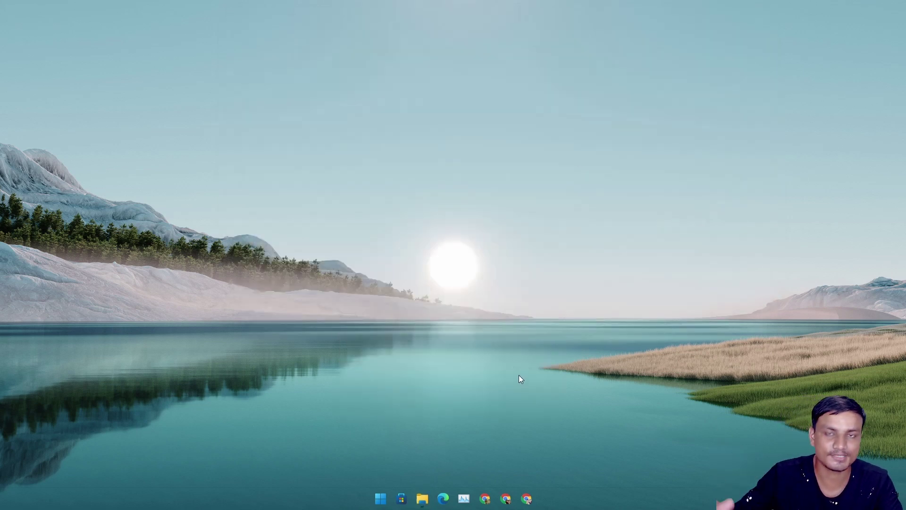
left_click(422, 498)
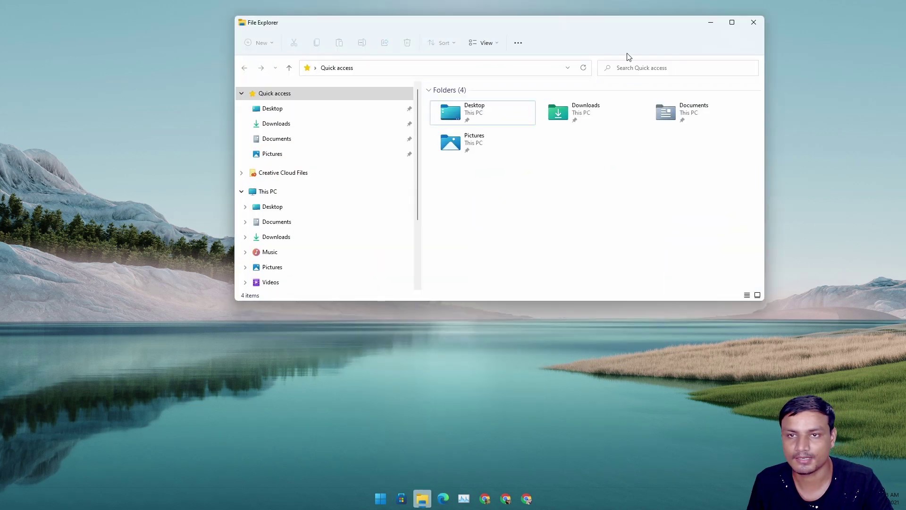
left_click_drag(575, 32, 549, 113)
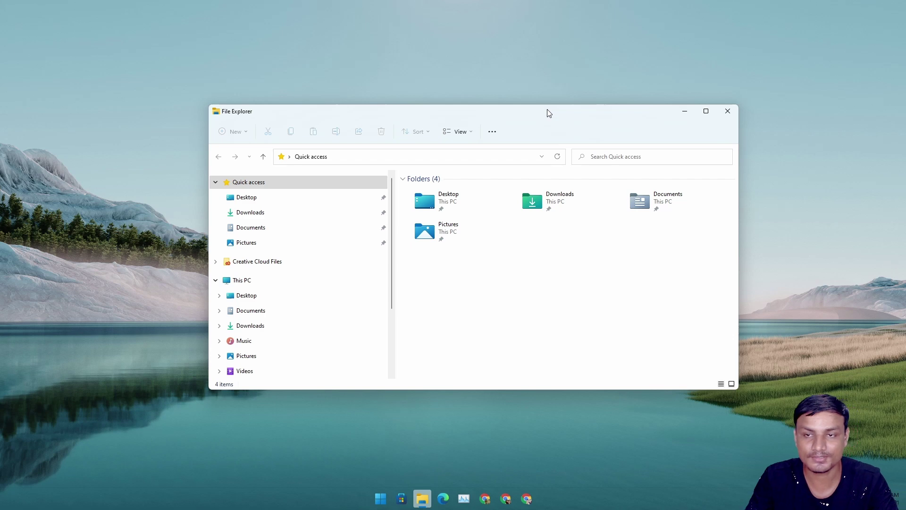
left_click_drag(549, 113, 495, 234)
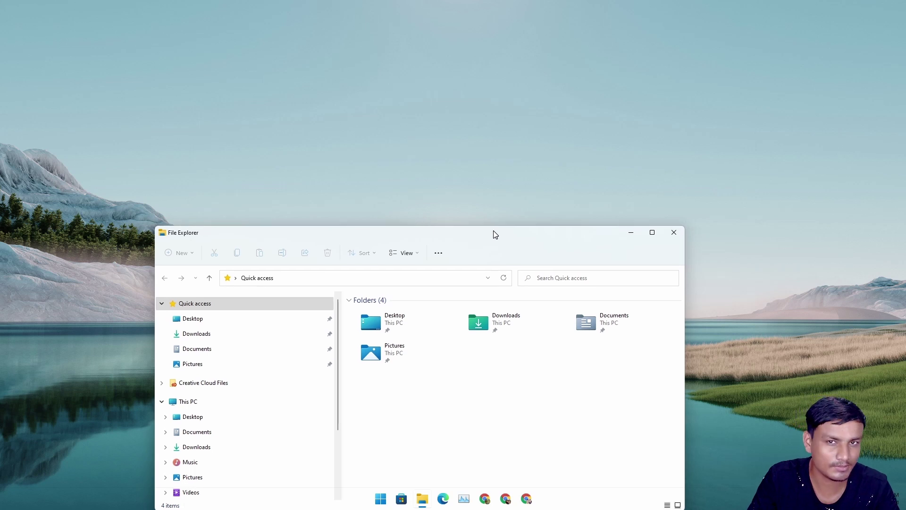